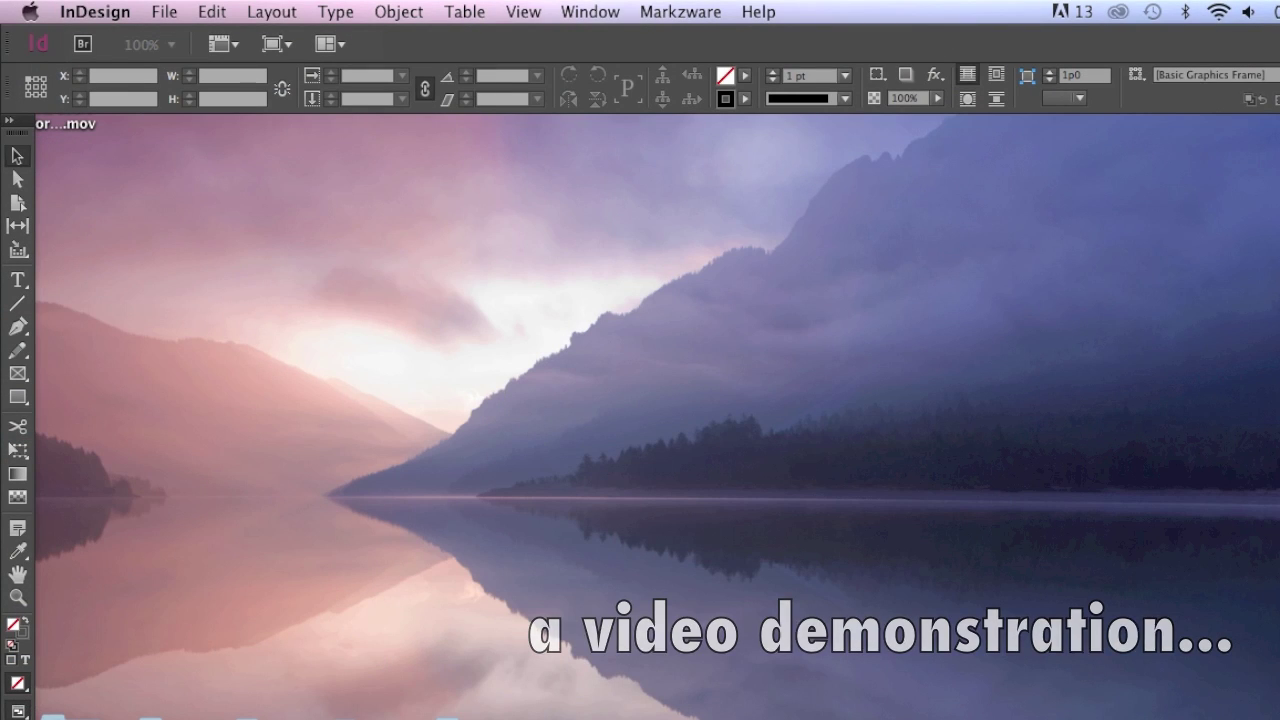
- Show the Markzware menu's PDF2DTP commands, including Convert PDF and Convert Page Range
{"action": "left_click", "coordinate": [655, 15]}
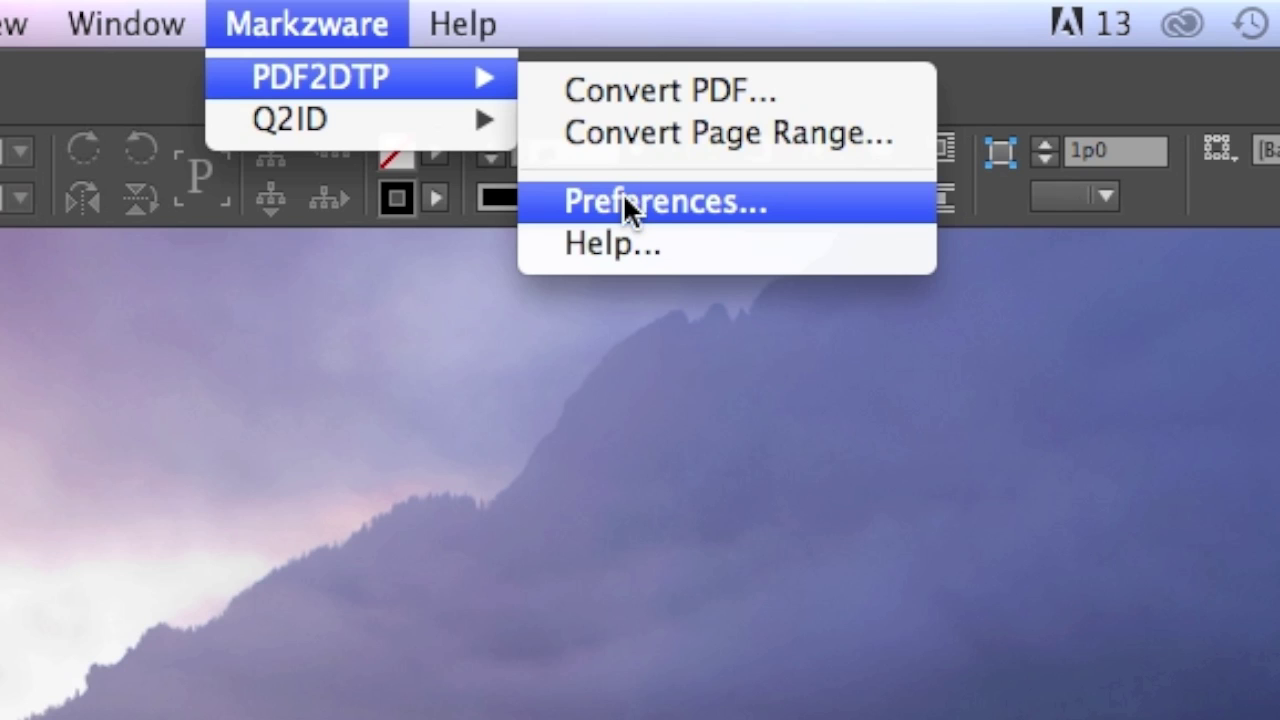
- Choose Convert PDF and open PDF2DTP-QXP-Brochure-finalv2.pdf for conversion
{"action": "left_click", "coordinate": [598, 92]}
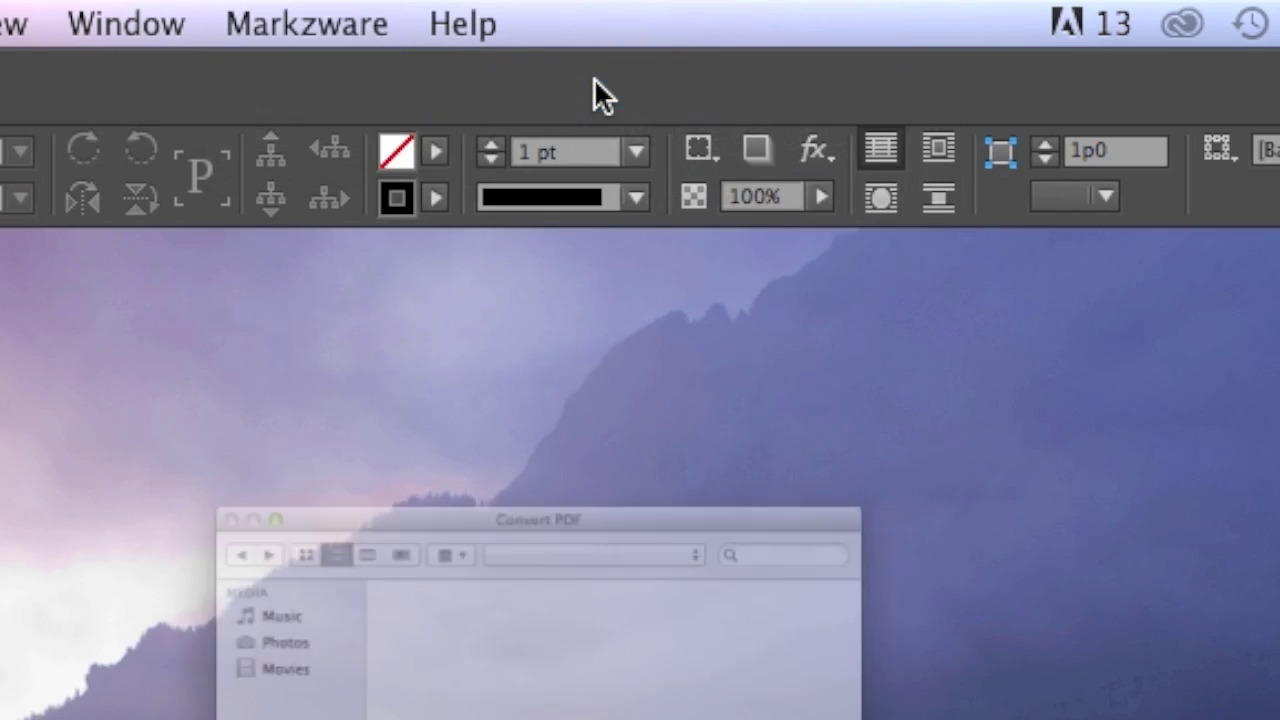
{"action": "left_click", "coordinate": [694, 391]}
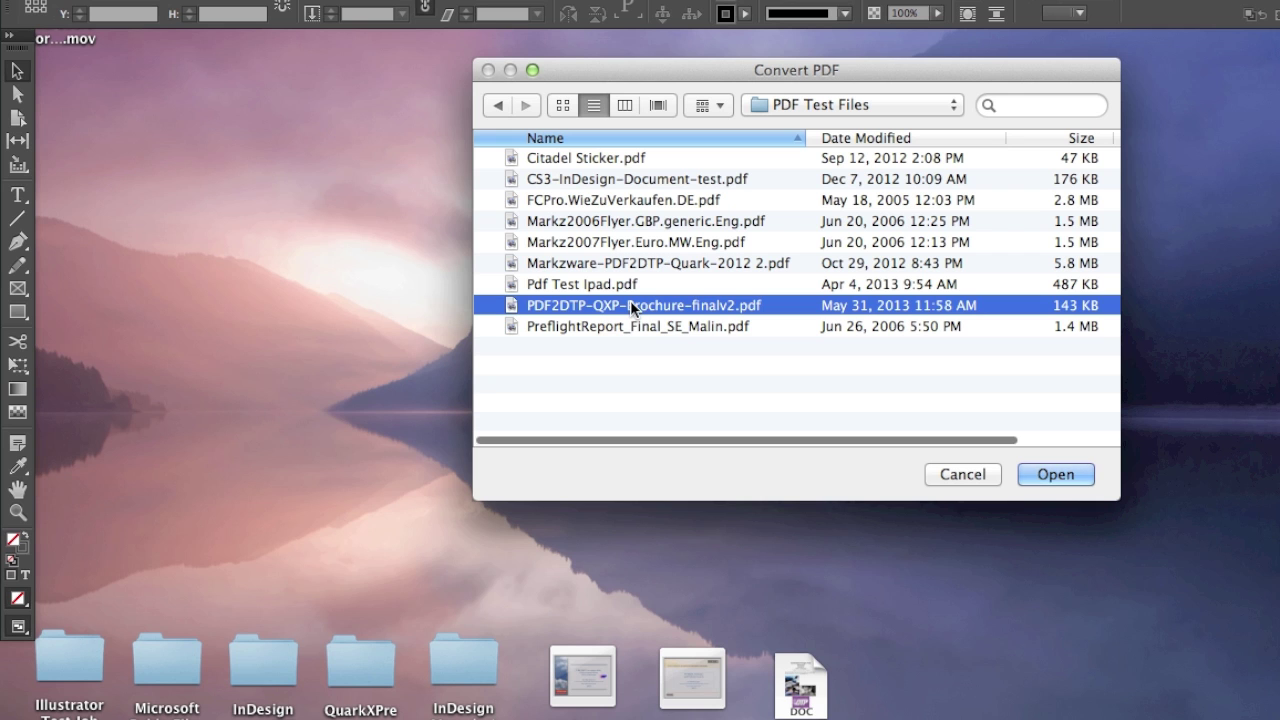
{"action": "left_click", "coordinate": [1058, 474]}
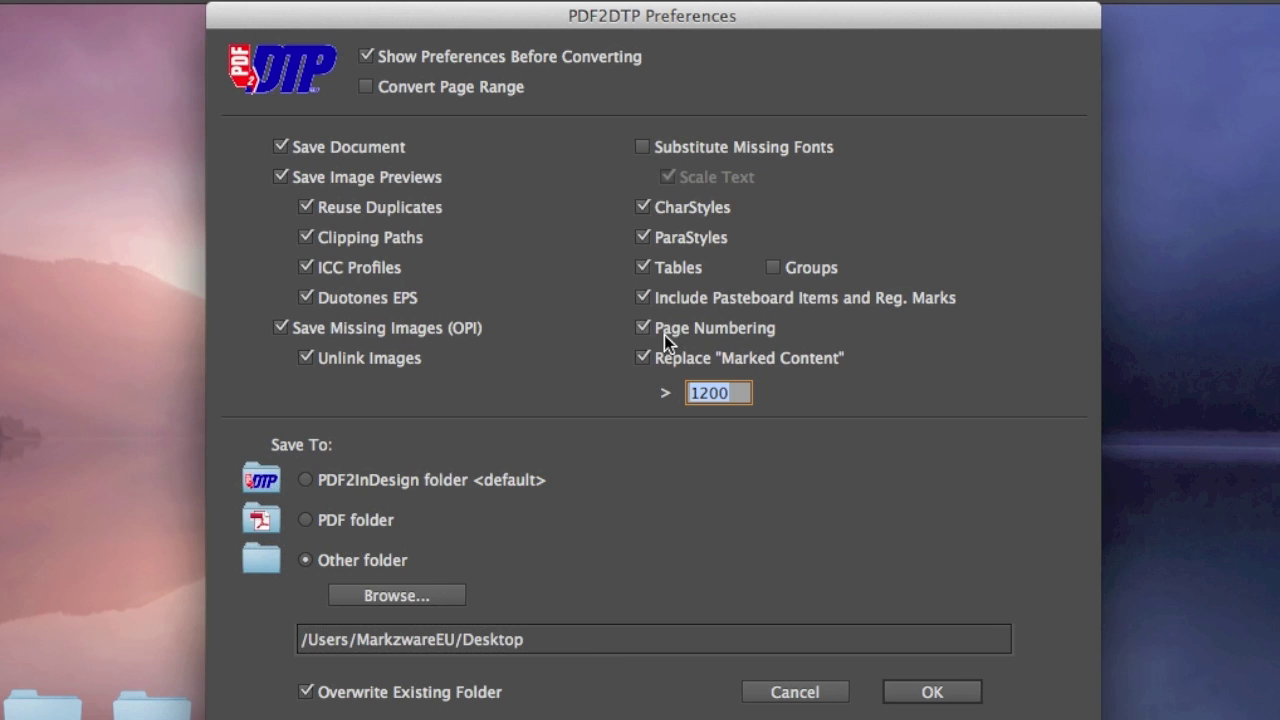
- Enable the Groups option in PDF2DTP Preferences and run the brochure conversion
{"action": "left_click", "coordinate": [645, 359]}
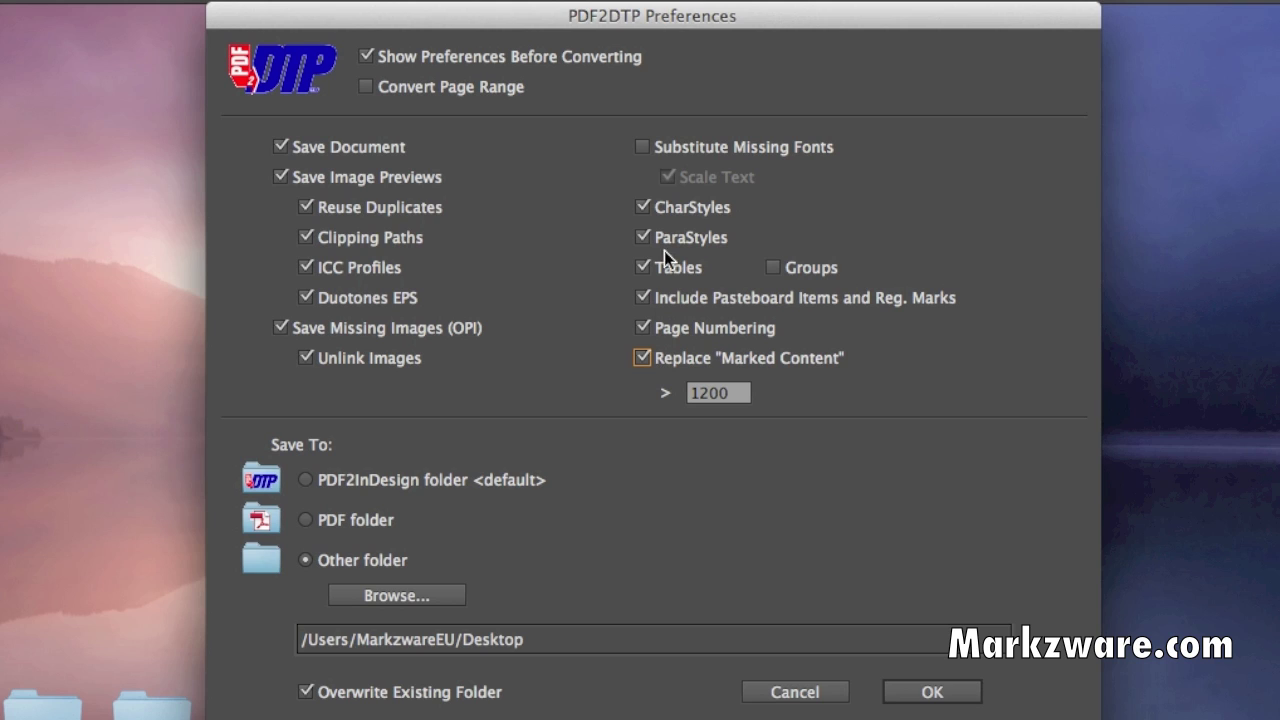
{"action": "left_click", "coordinate": [772, 268]}
{"action": "left_click", "coordinate": [930, 692]}
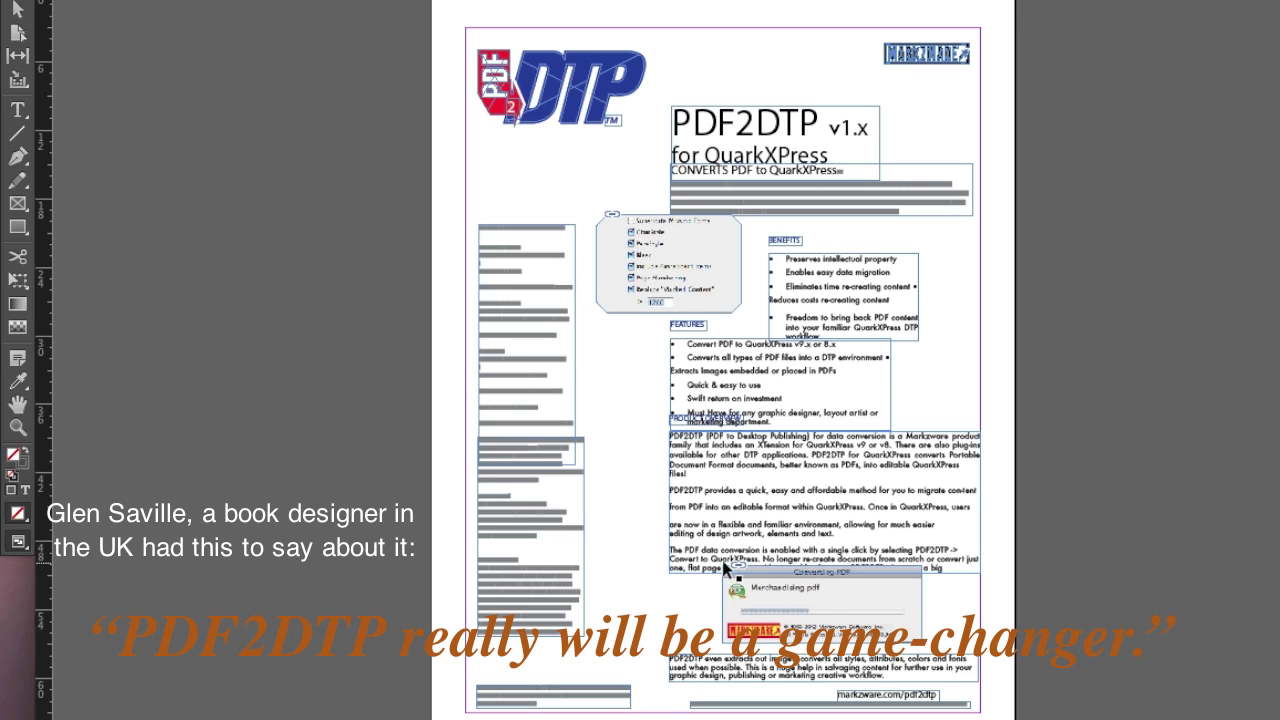
- Select the inset picture frame on the converted brochure
{"action": "left_click", "coordinate": [816, 582]}
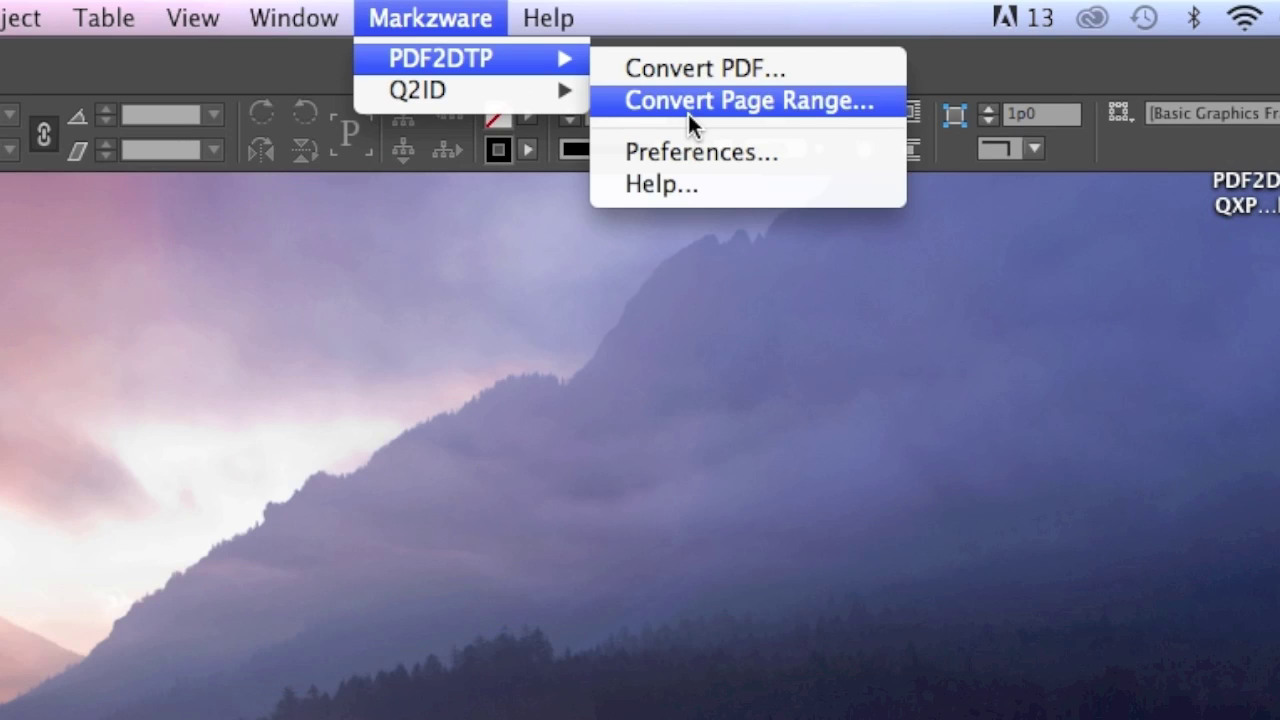
- Convert OFVMP2_1_ma.ai from the Illustrator Test Job folder into OFVMP2_1_ma.indd
{"action": "left_click", "coordinate": [690, 66]}
{"action": "double_click", "coordinate": [588, 288]}
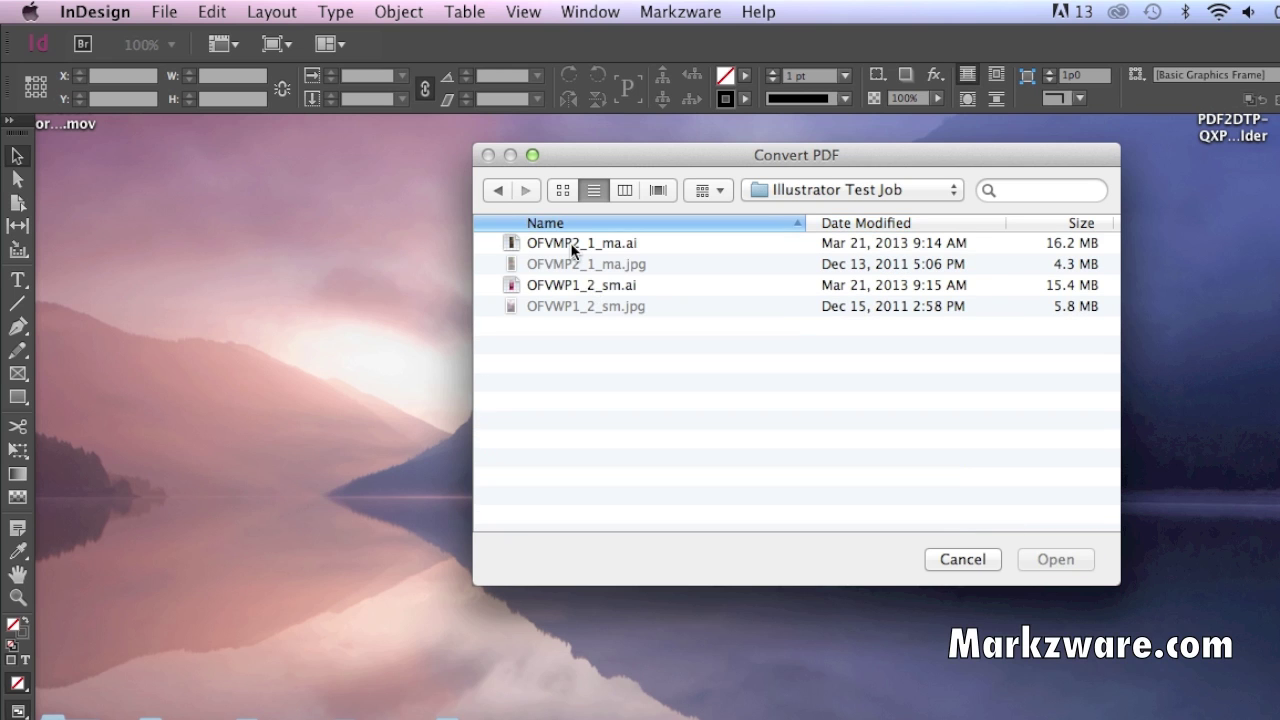
{"action": "left_click", "coordinate": [570, 242]}
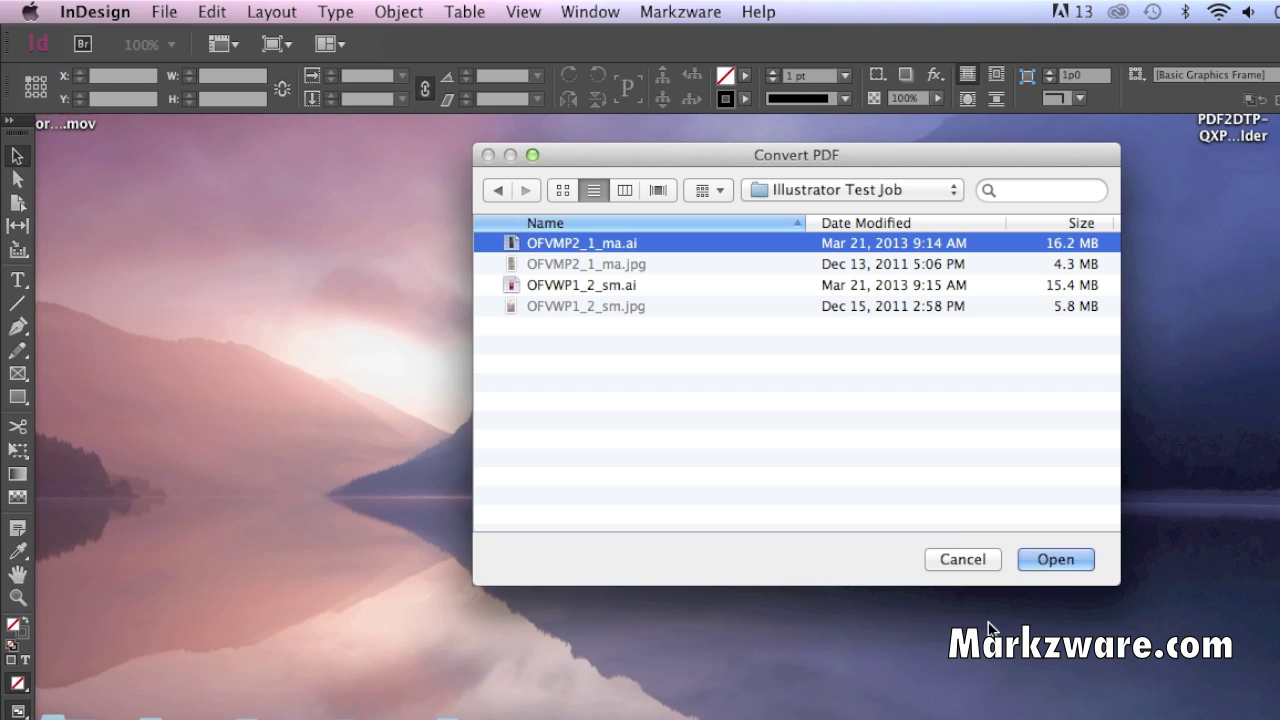
{"action": "left_click", "coordinate": [1052, 559]}
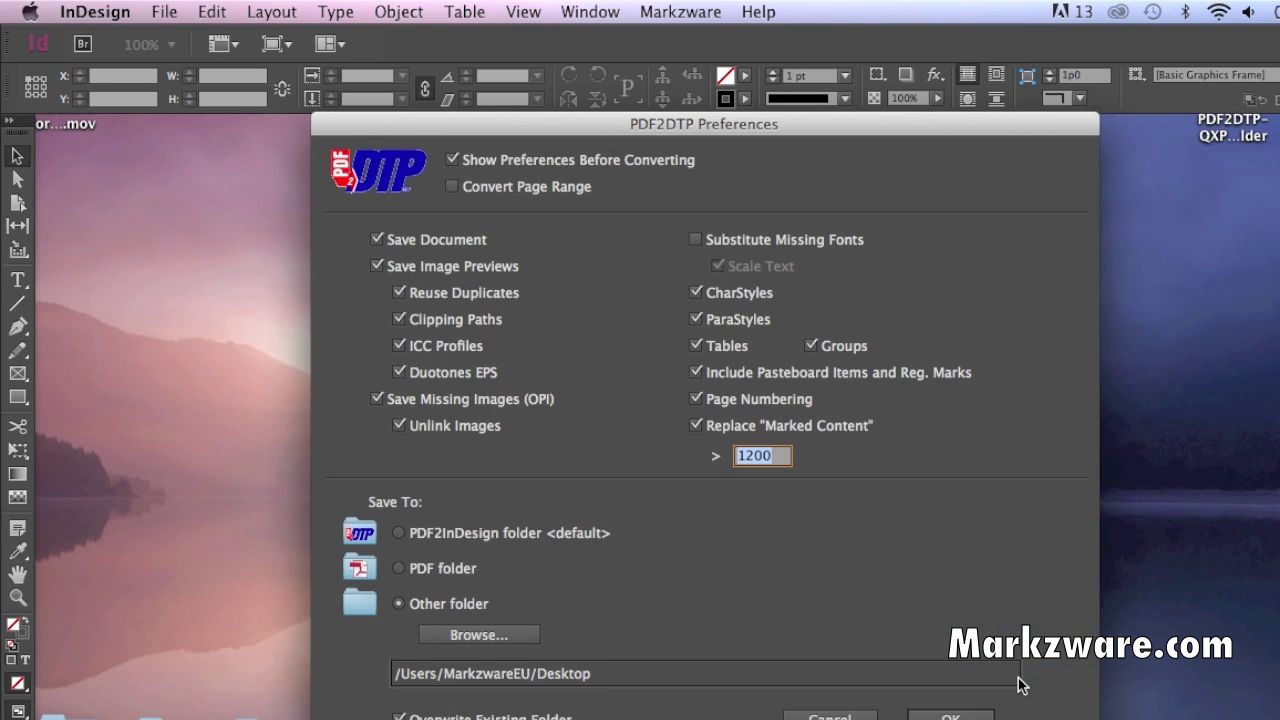
{"action": "left_click", "coordinate": [945, 716]}
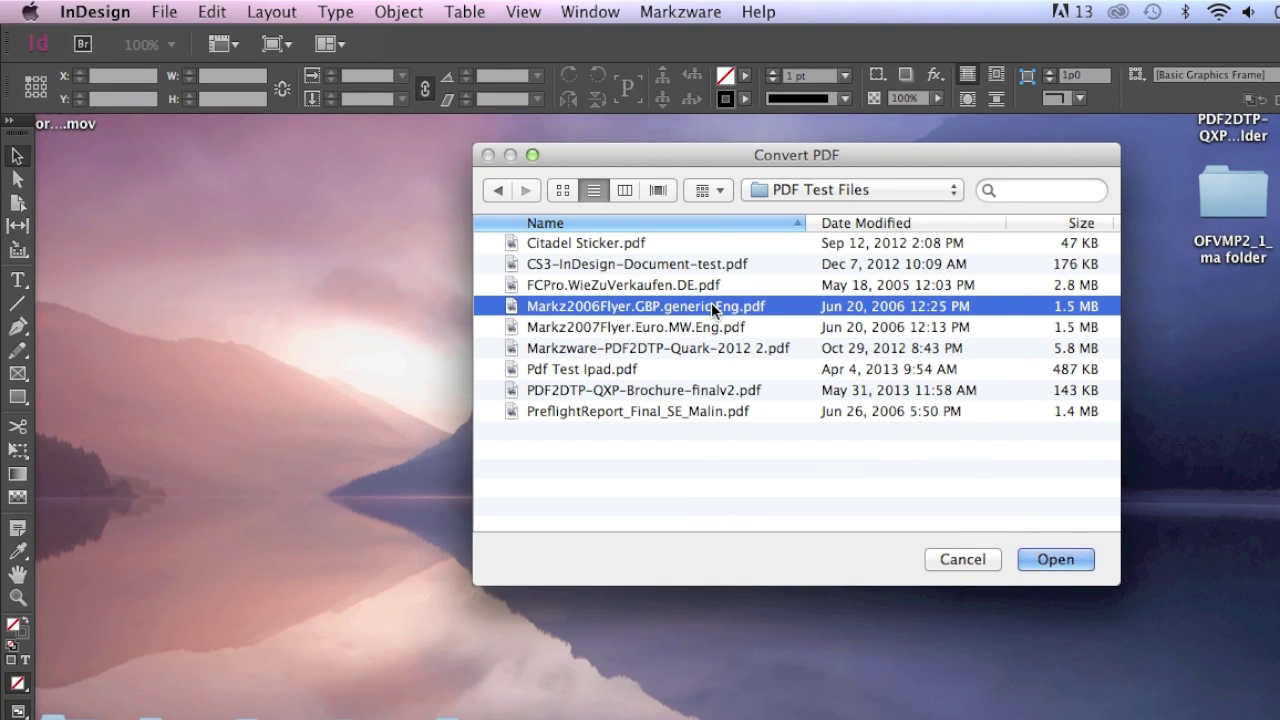
- Open Markz2006Flyer.GBP.generic.Eng.pdf and accept the preferences to convert all 4 pages
{"action": "left_click", "coordinate": [1055, 559]}
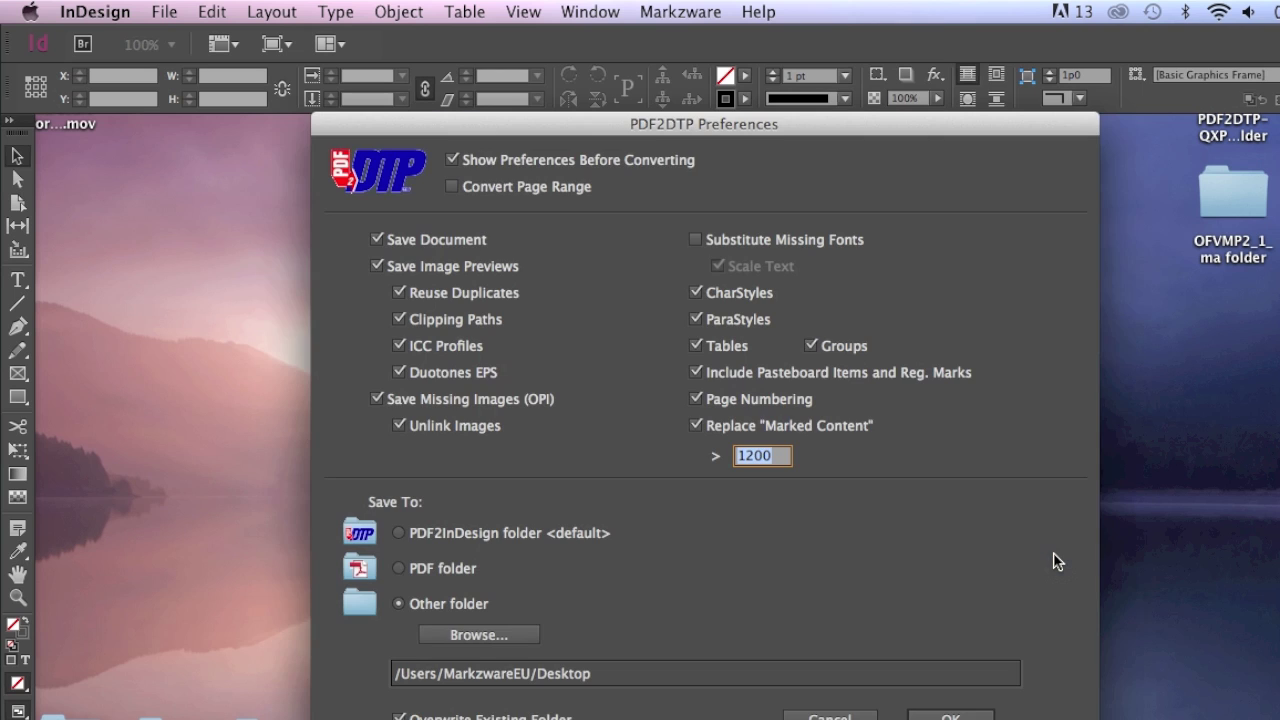
{"action": "left_click", "coordinate": [960, 716]}
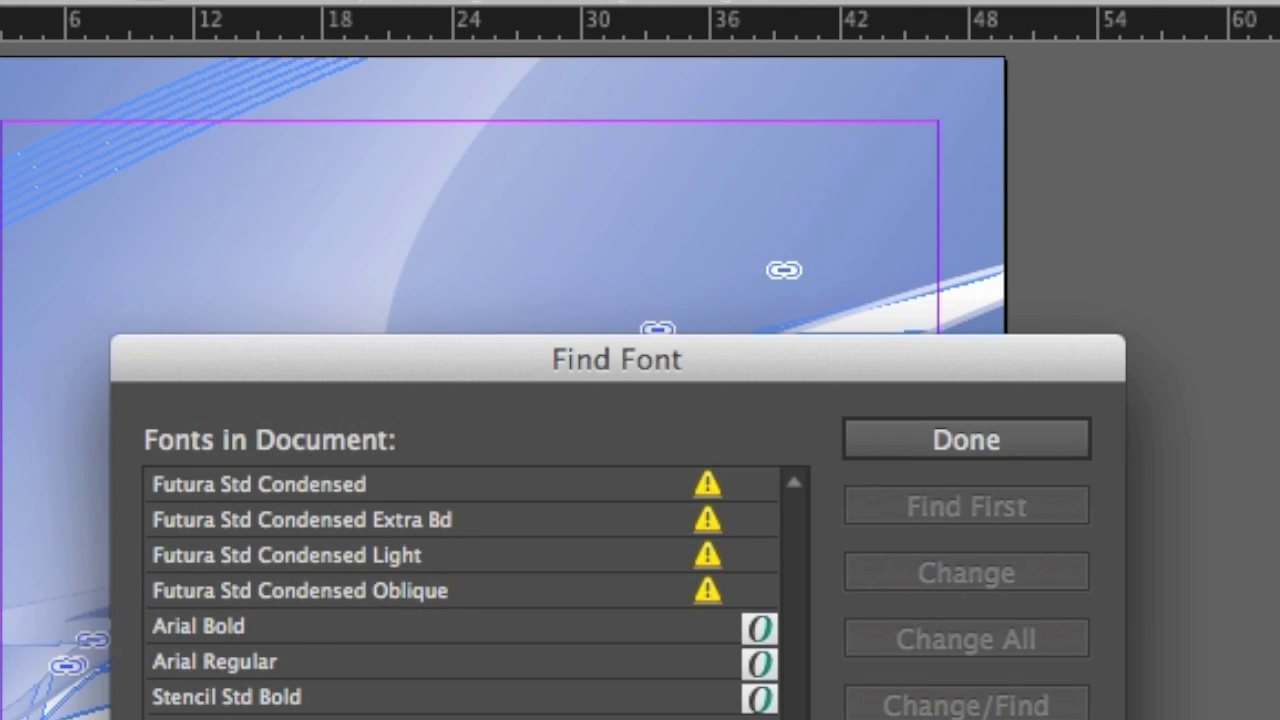
- Dismiss the Find Font report, scroll the flyer pages, and select the Markz2006 desktop folder
{"action": "left_click", "coordinate": [926, 440]}
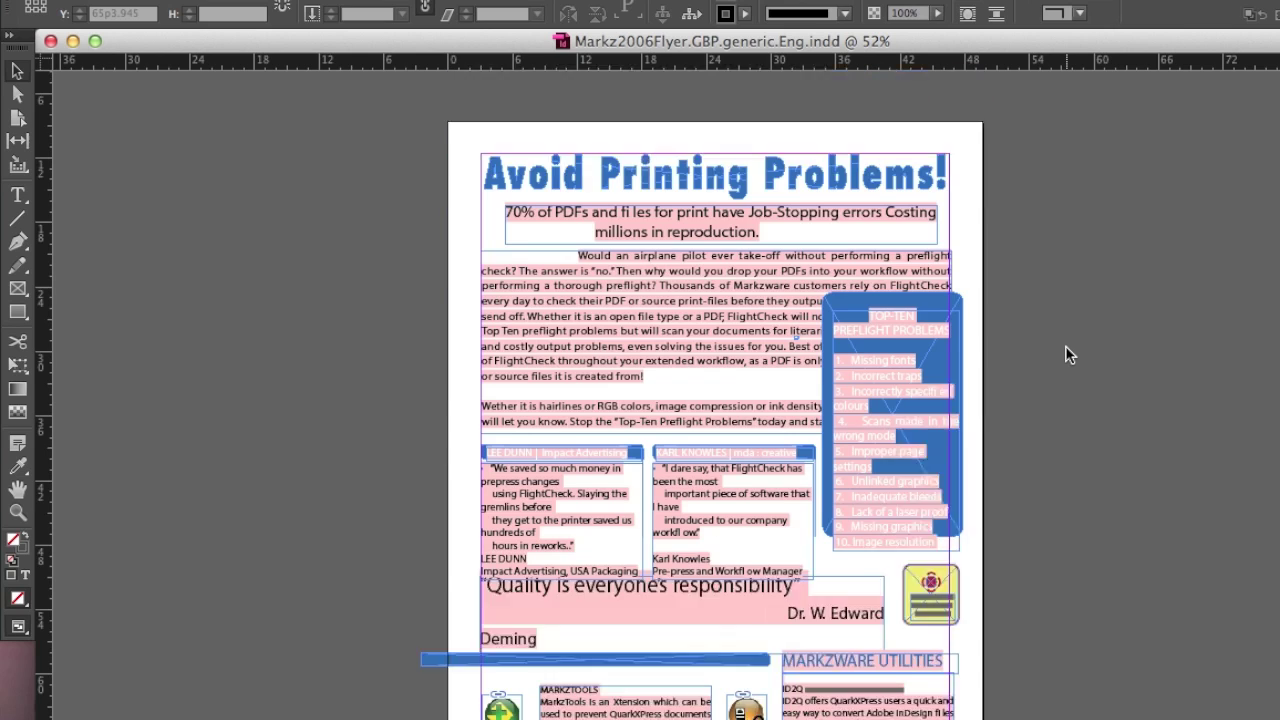
{"action": "scroll", "coordinate": [1068, 355], "scroll_direction": "down", "scroll_amount": 3}
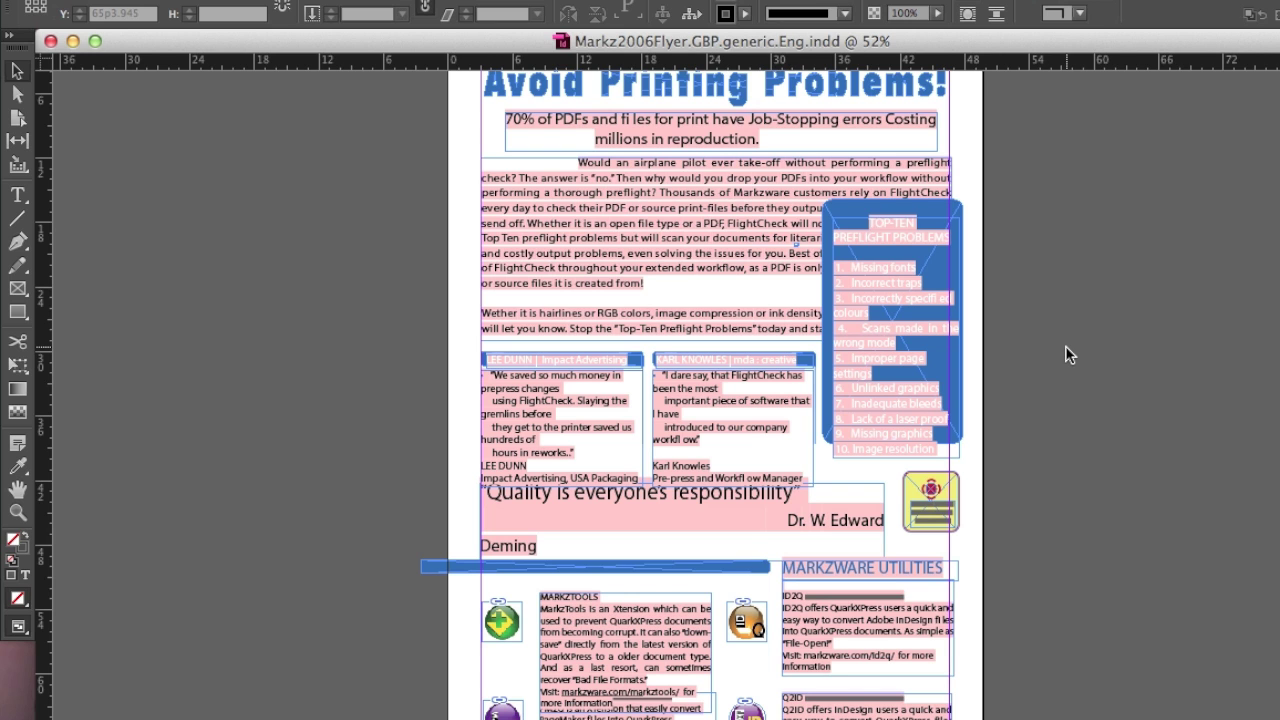
{"action": "scroll", "coordinate": [1068, 355], "scroll_direction": "down", "scroll_amount": 20}
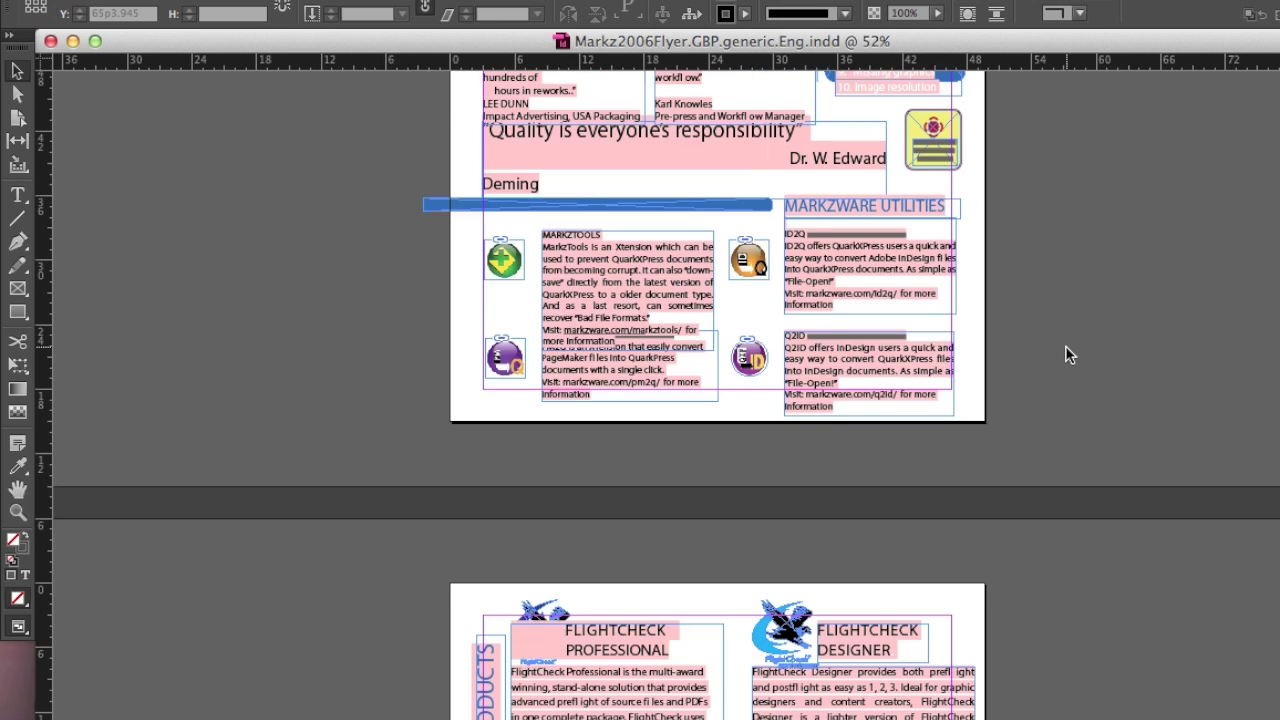
{"action": "left_click", "coordinate": [1213, 446]}
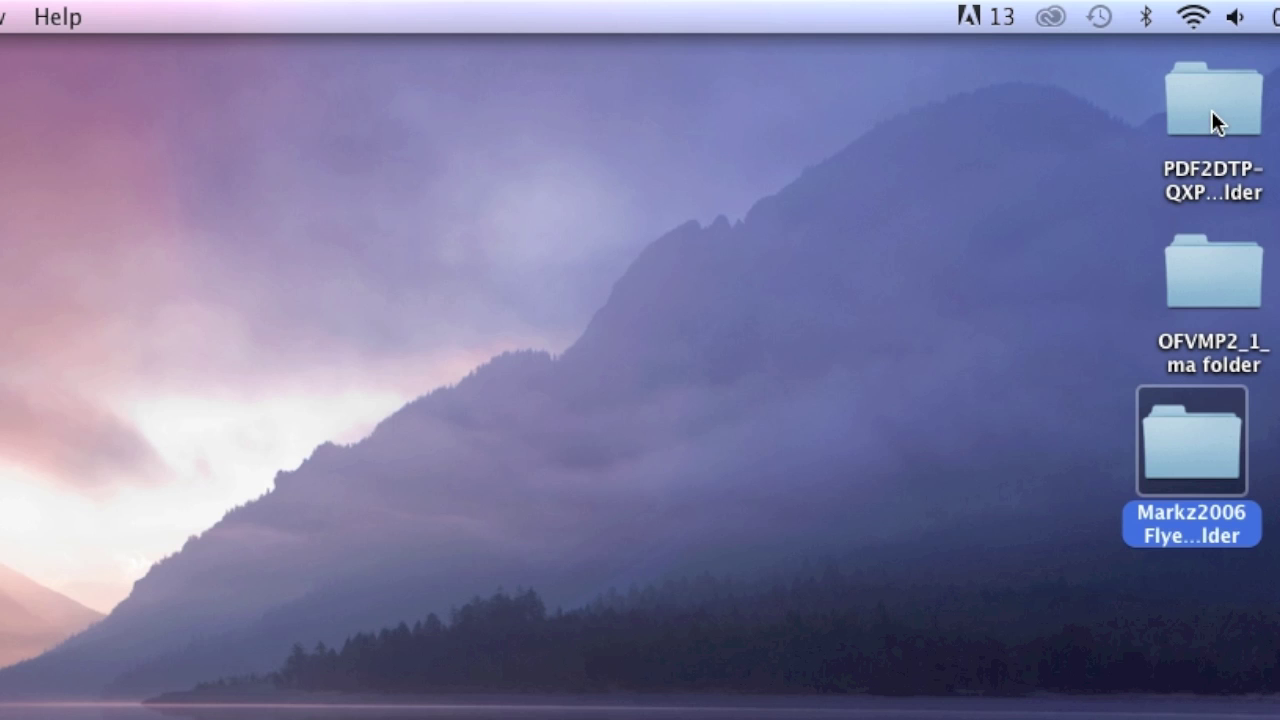
- Browse the flyer folder's extracted TIFF images, then open PDF2DTP-QXP-Brochure-finalv2.indd in InDesign
{"action": "double_click", "coordinate": [1181, 444]}
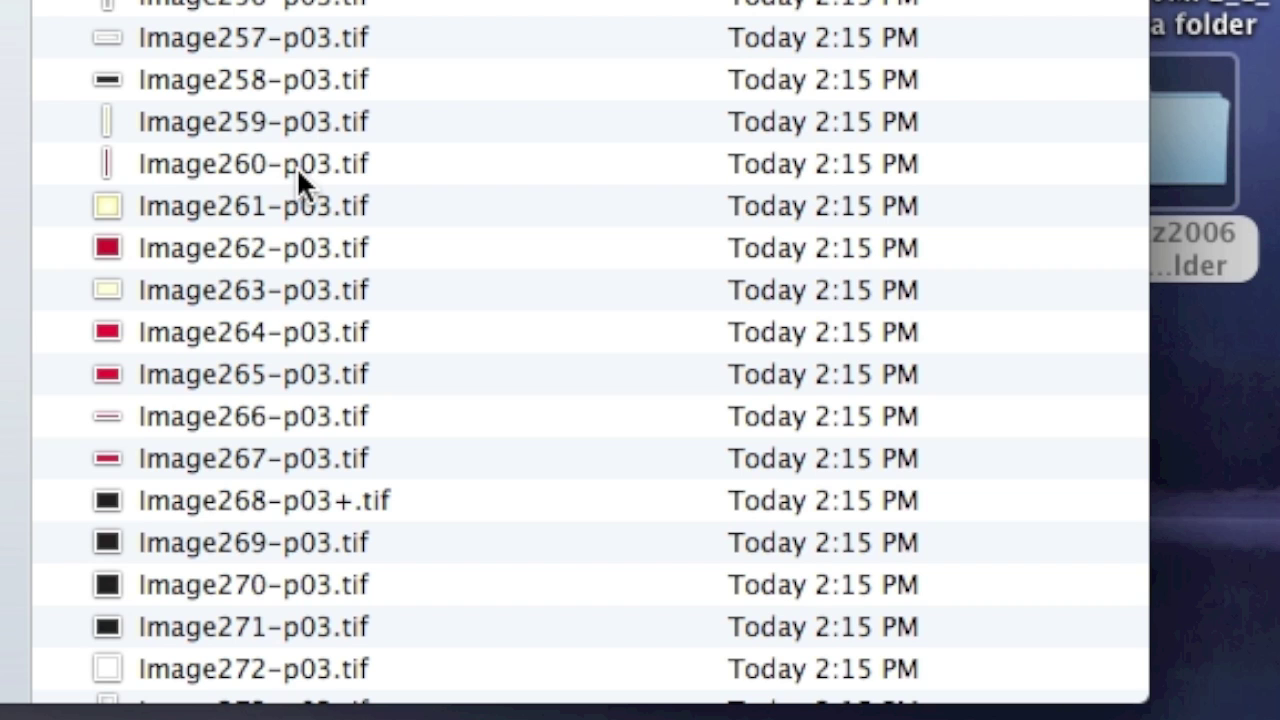
{"action": "scroll", "coordinate": [298, 178], "scroll_direction": "down", "scroll_amount": 10}
{"action": "scroll", "coordinate": [298, 178], "scroll_direction": "down", "scroll_amount": 20}
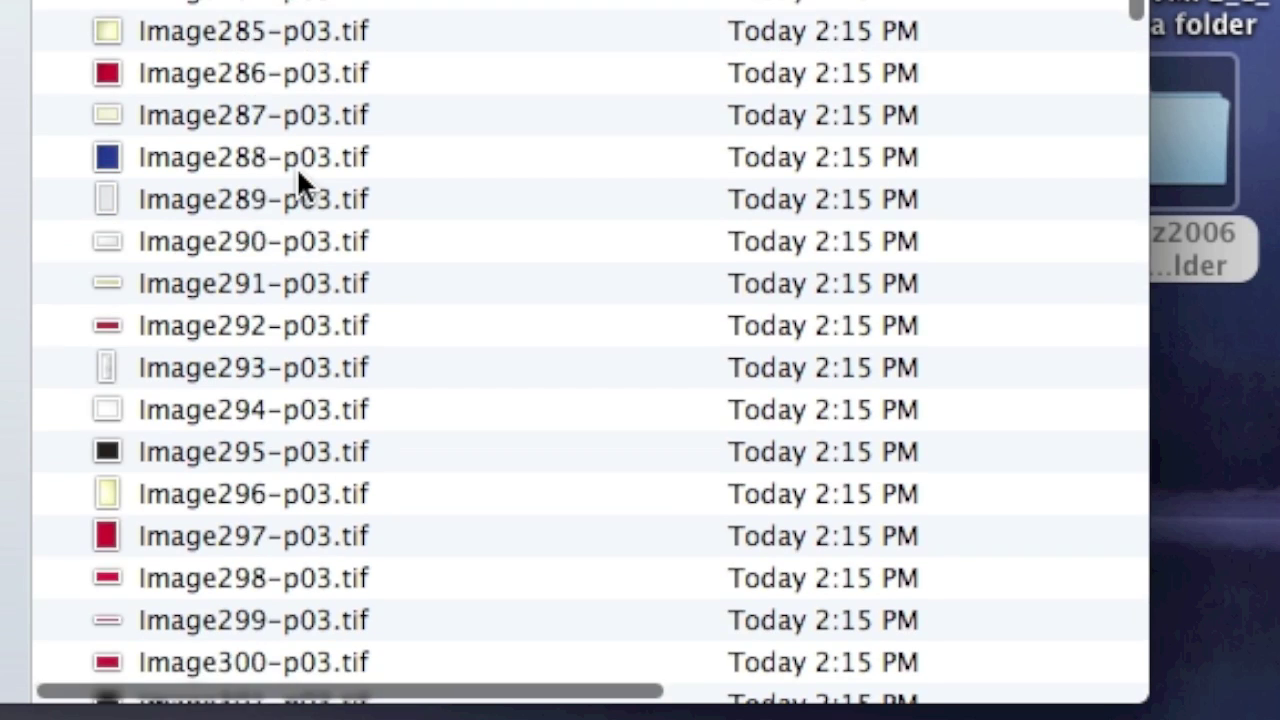
{"action": "scroll", "coordinate": [296, 166], "scroll_direction": "down", "scroll_amount": 20}
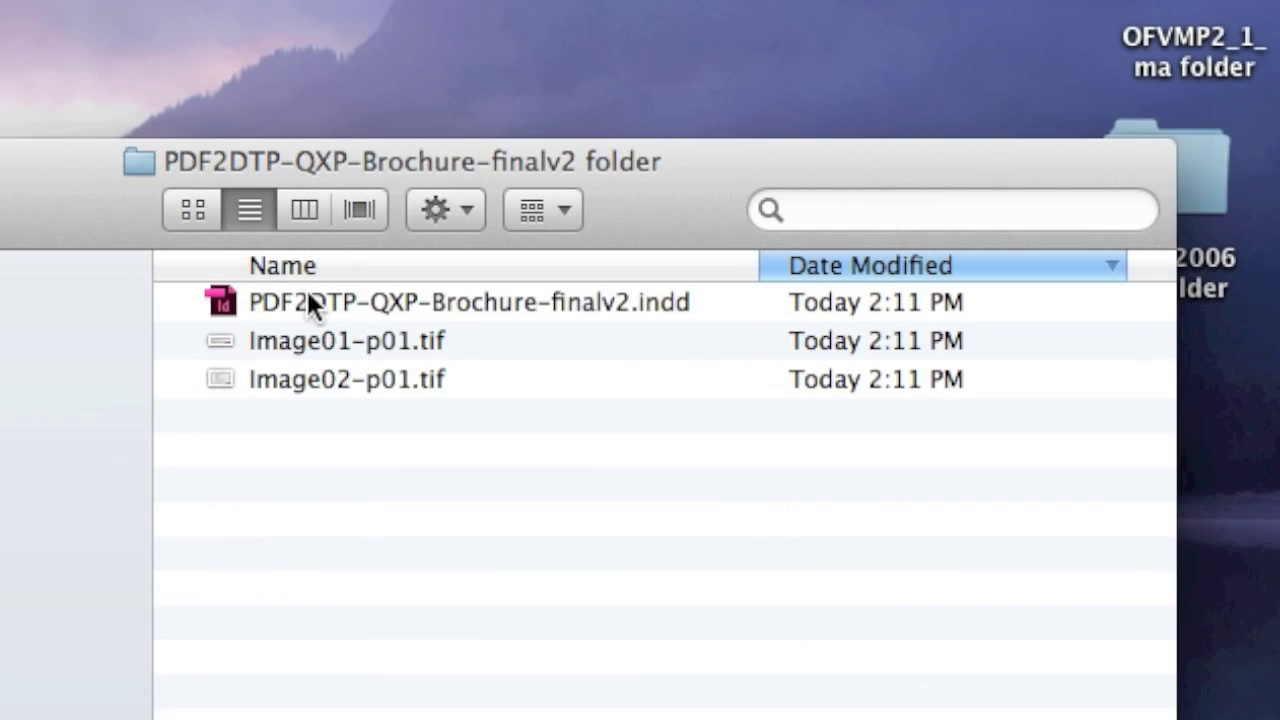
{"action": "double_click", "coordinate": [287, 298]}
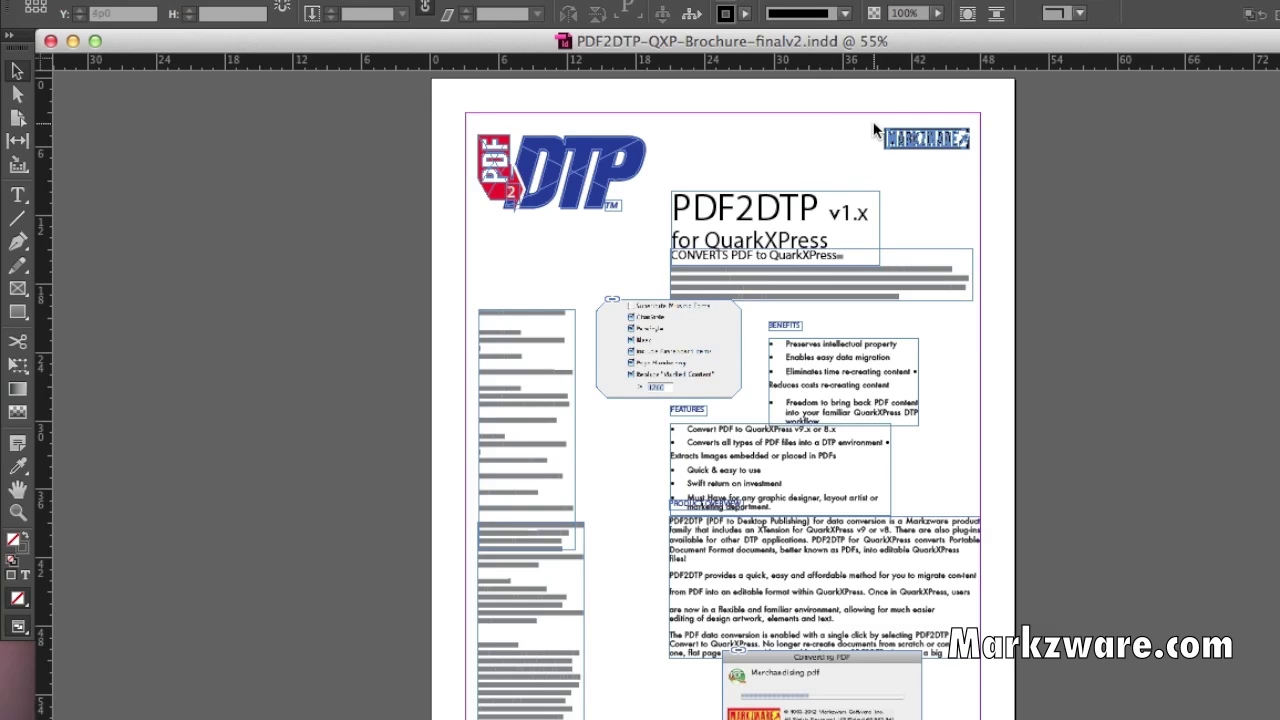
- Delete the MARKZWARE logo and replace 'QuarkXPress' in the title with 'InDesign'
{"action": "left_click_drag", "start_coordinate": [873, 121], "coordinate": [971, 167]}
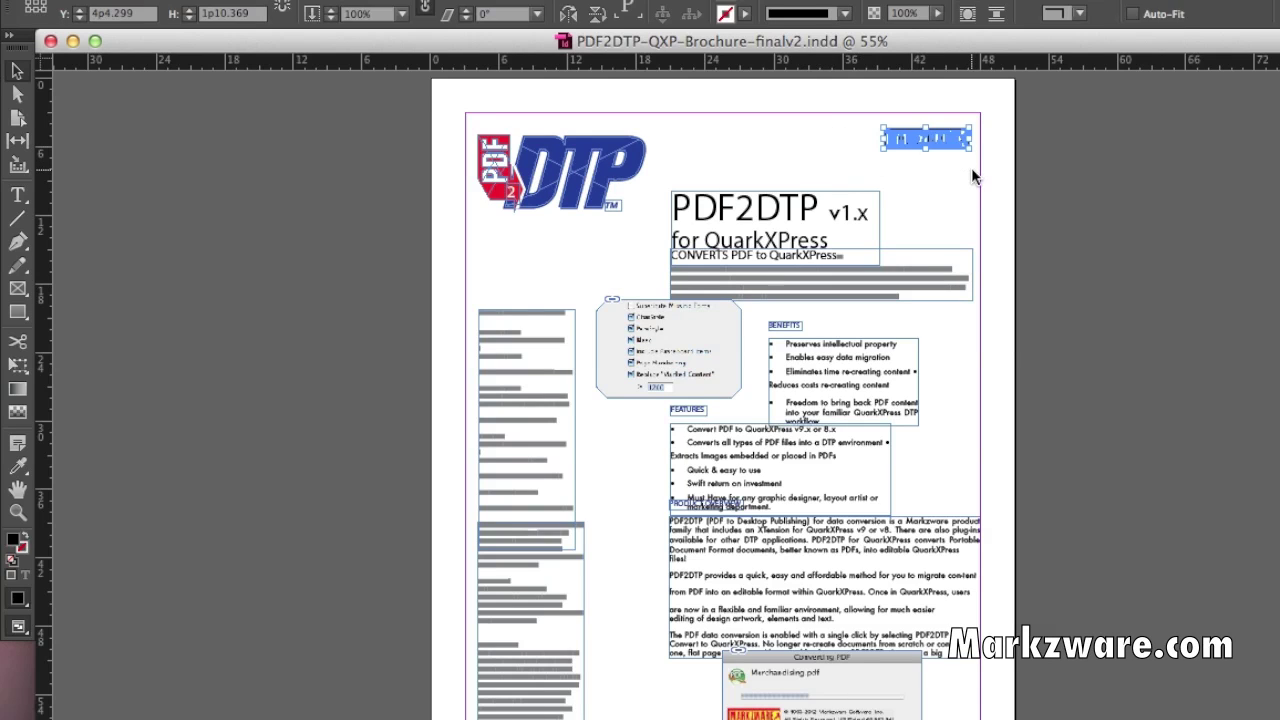
{"action": "key", "text": "Delete"}
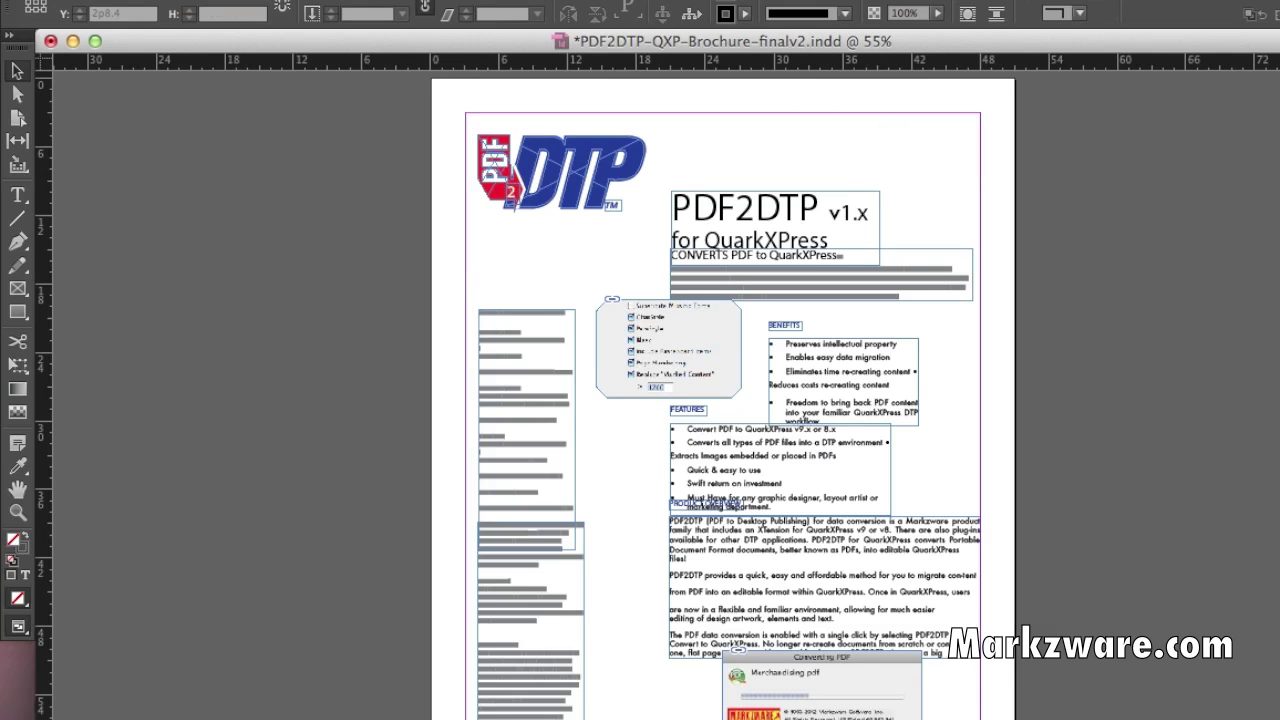
{"action": "left_click", "coordinate": [742, 244]}
{"action": "double_click", "coordinate": [744, 236]}
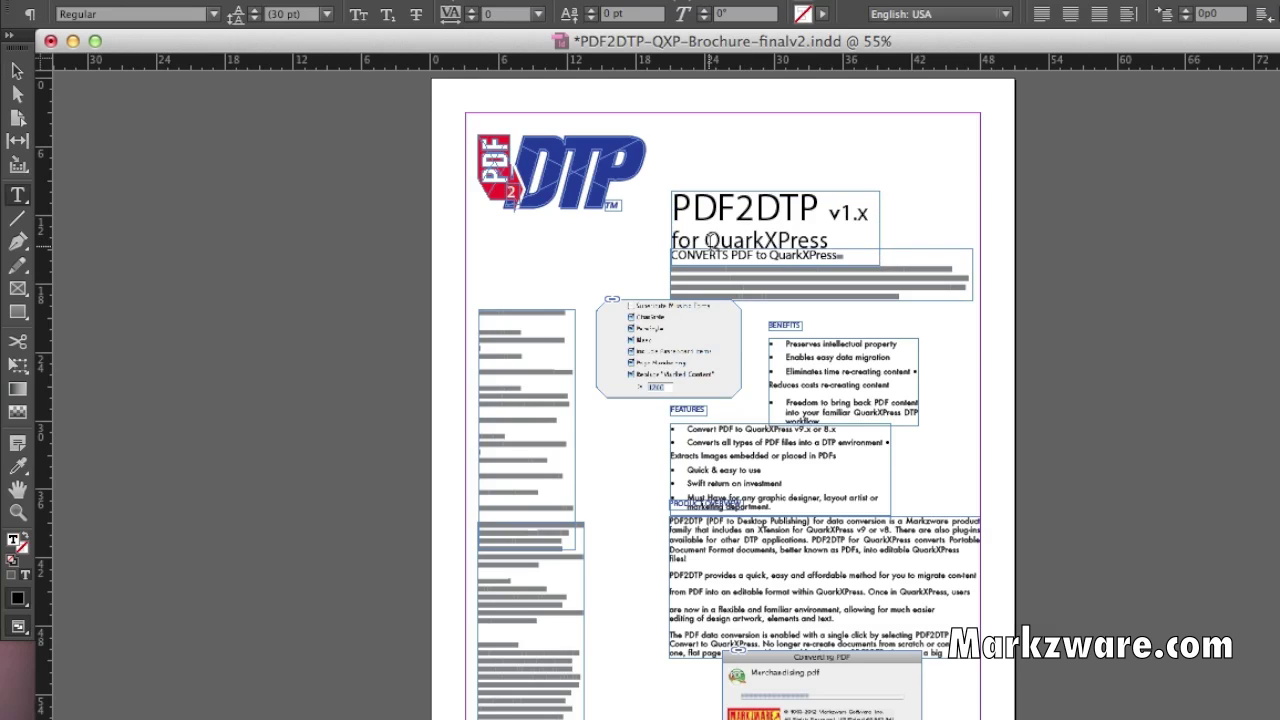
{"action": "left_click_drag", "start_coordinate": [704, 240], "coordinate": [845, 273]}
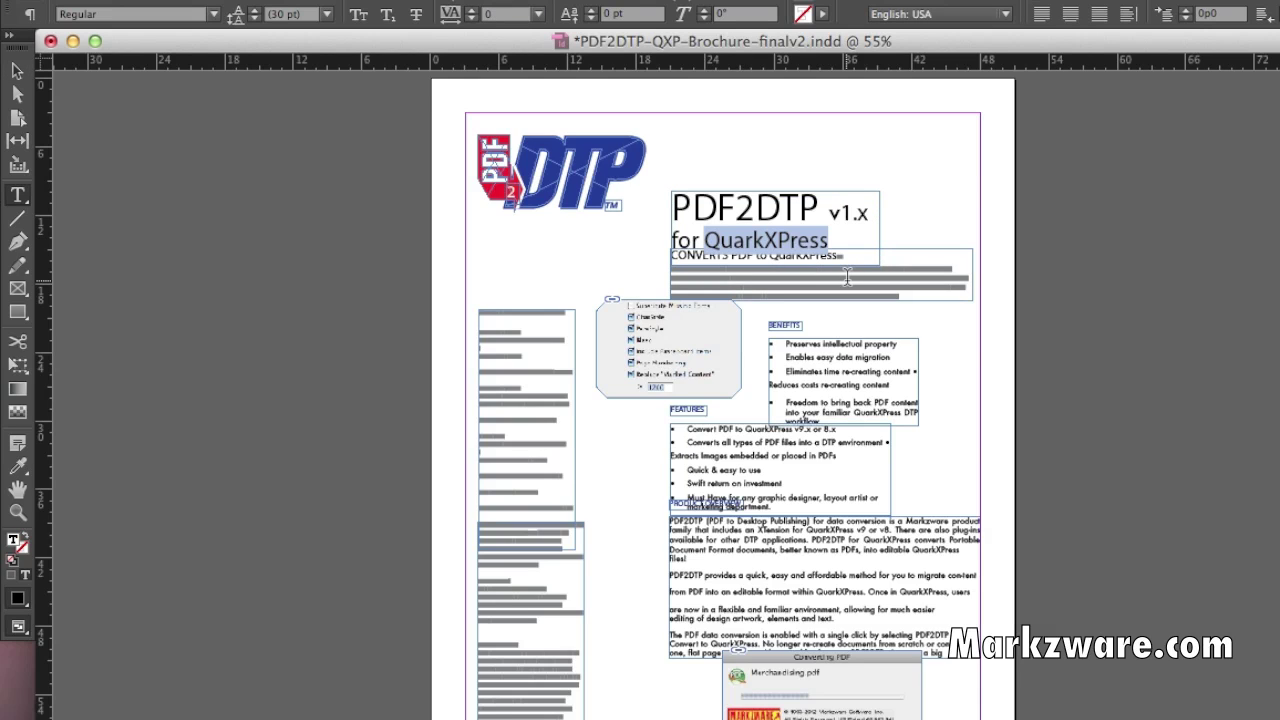
{"action": "type", "text": "InDesign"}
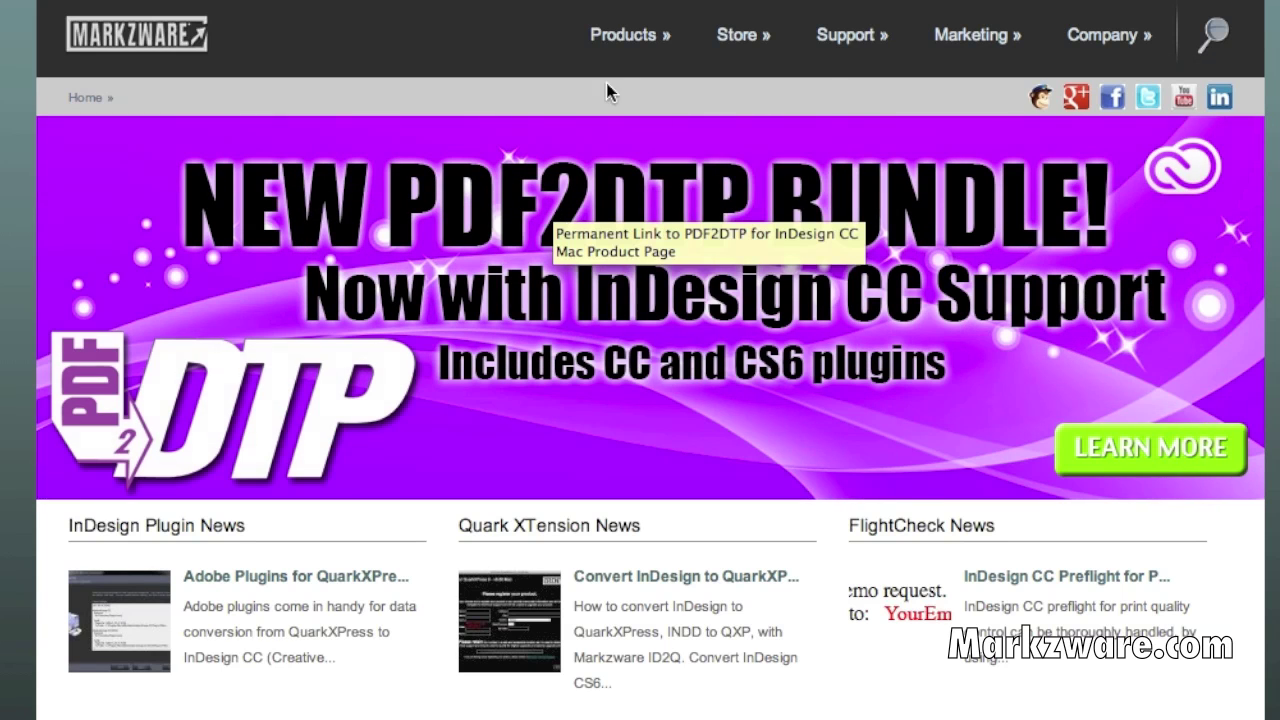
- Open the PDF2DTP (Edit PDF in Adobe InDesign or QuarkXPress) product page and scroll through it
{"action": "mouse_move", "coordinate": [614, 36]}
{"action": "mouse_move", "coordinate": [675, 167]}
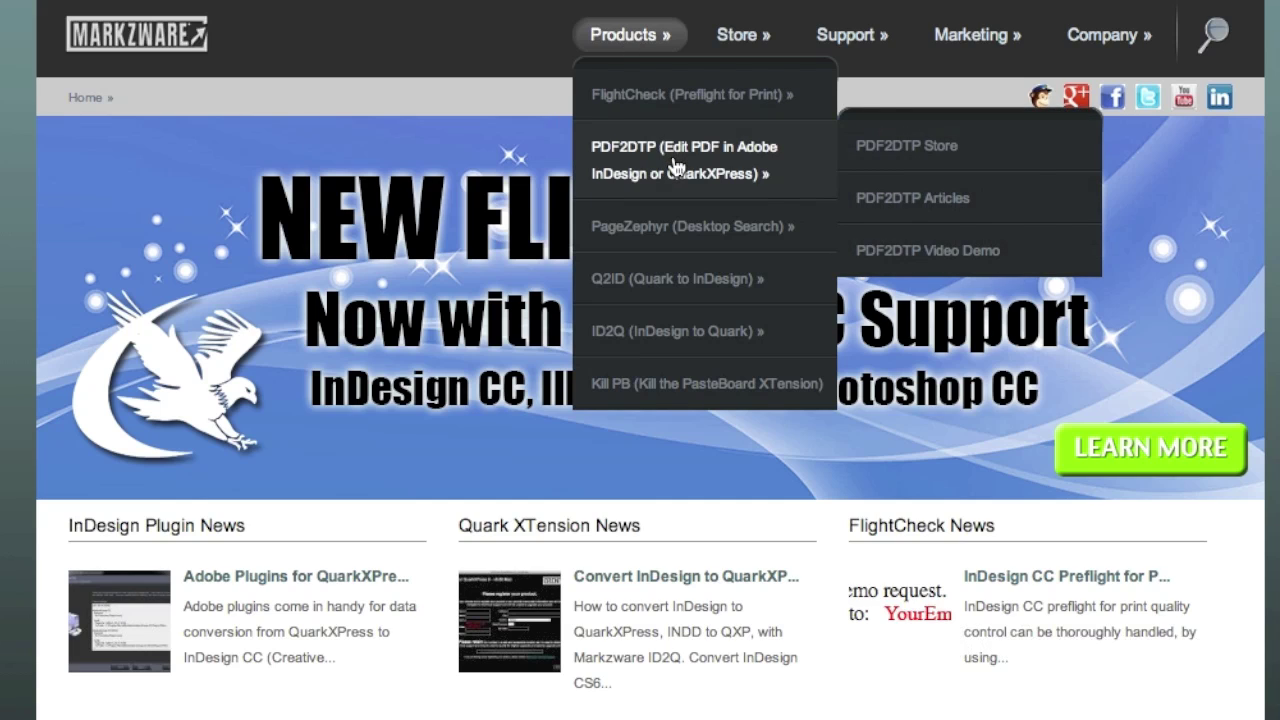
{"action": "left_click", "coordinate": [675, 167]}
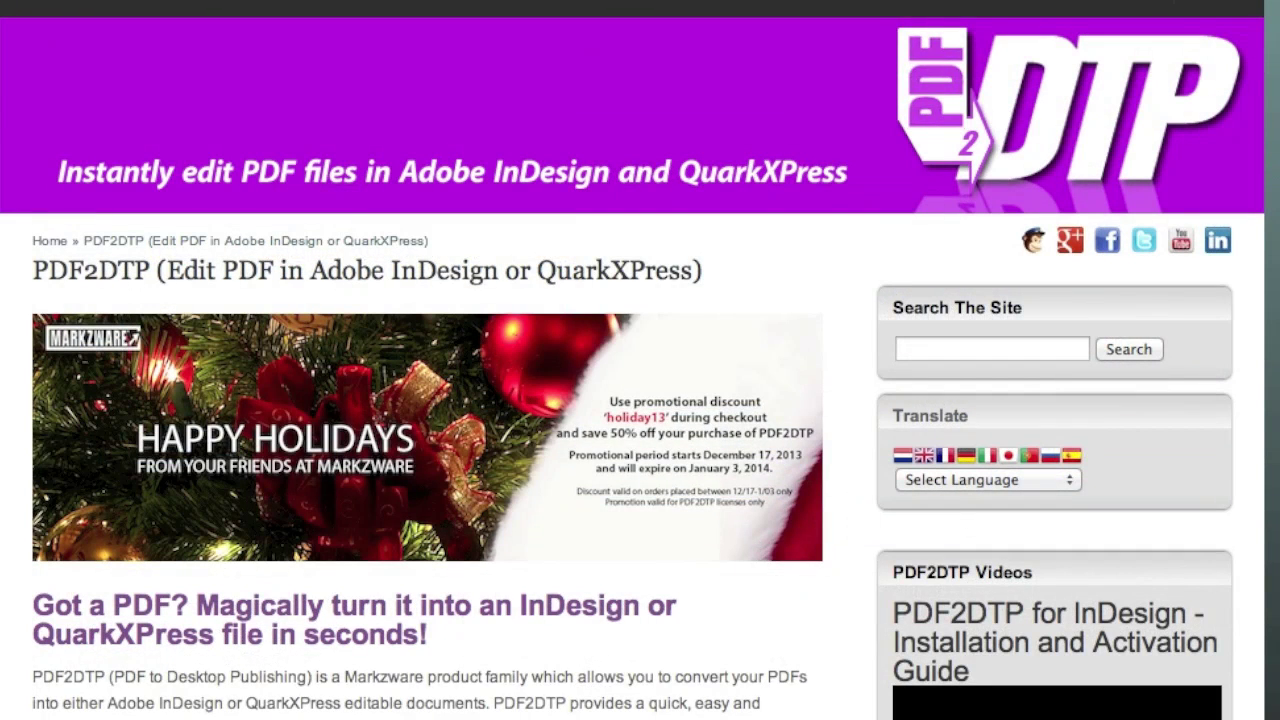
{"action": "scroll", "coordinate": [640, 400], "scroll_direction": "down", "scroll_amount": 3}
{"action": "scroll", "coordinate": [640, 360], "scroll_direction": "down", "scroll_amount": 15}
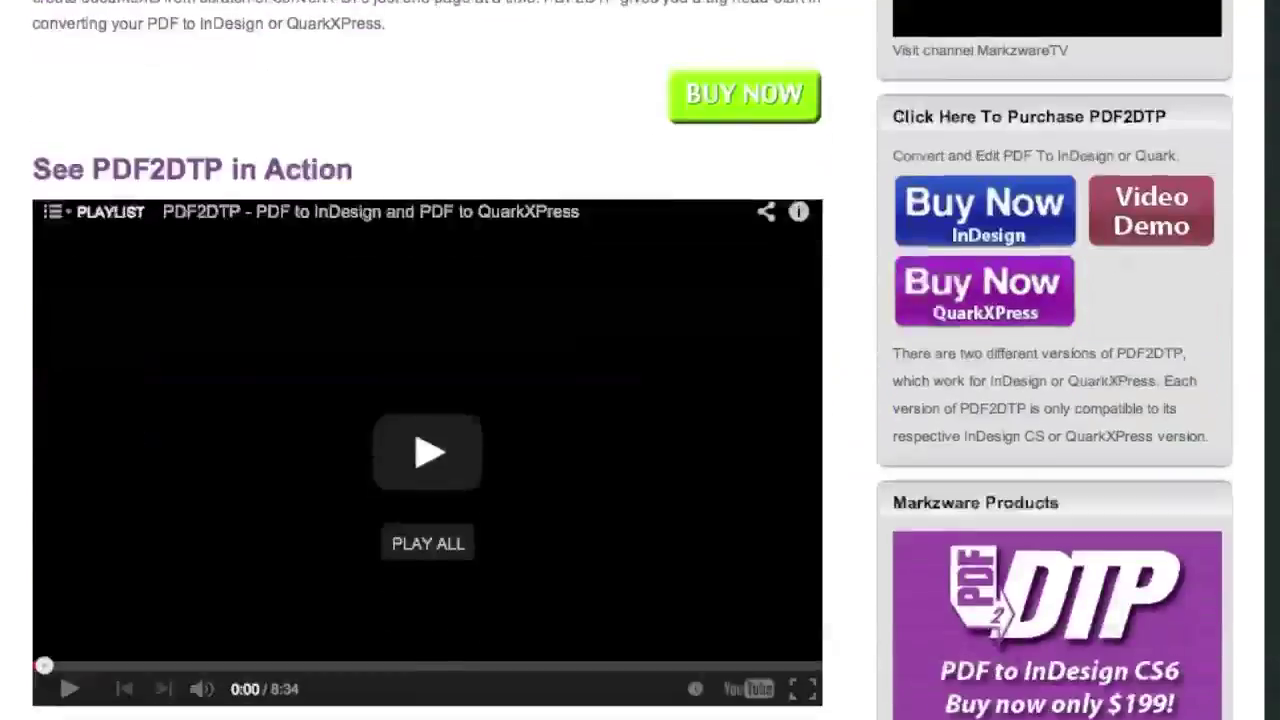
{"action": "scroll", "coordinate": [640, 360], "scroll_direction": "down", "scroll_amount": 8}
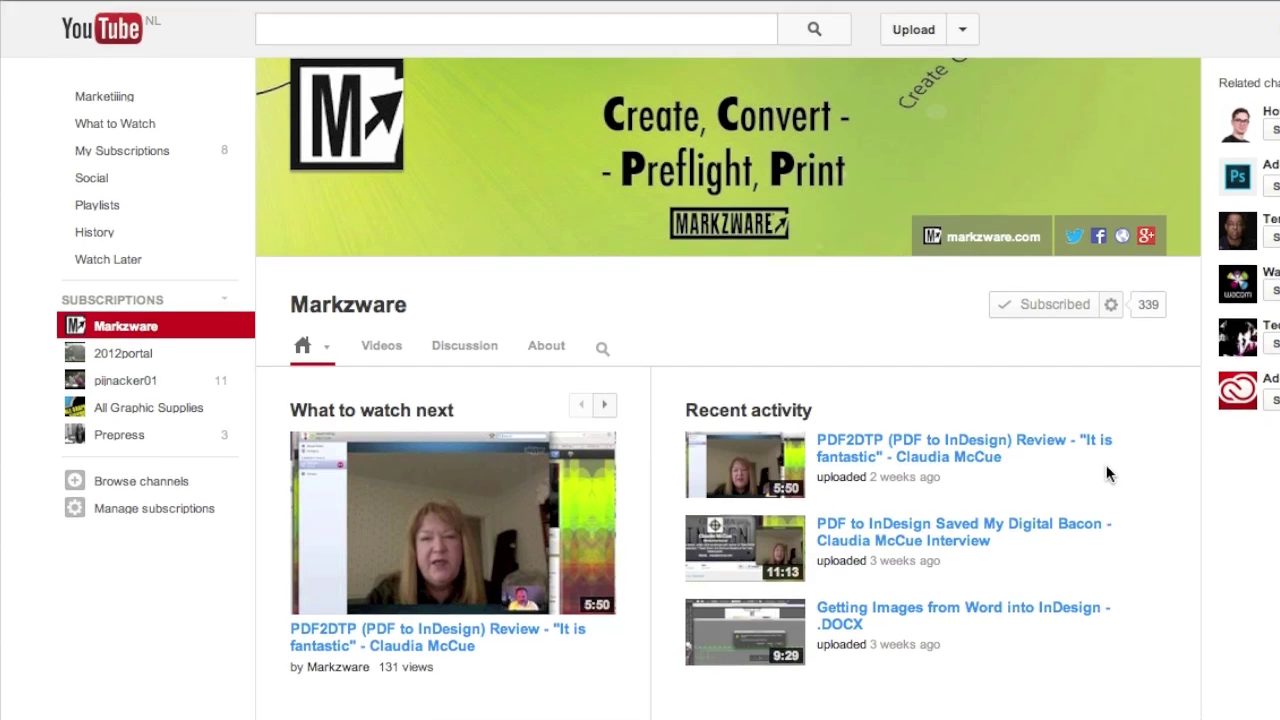
- Open Markzware's 'Testimonials (video)' playlist and scroll through its 21 customer interview videos
{"action": "scroll", "coordinate": [1107, 474], "scroll_direction": "down", "scroll_amount": 10}
{"action": "scroll", "coordinate": [1107, 474], "scroll_direction": "down", "scroll_amount": 8}
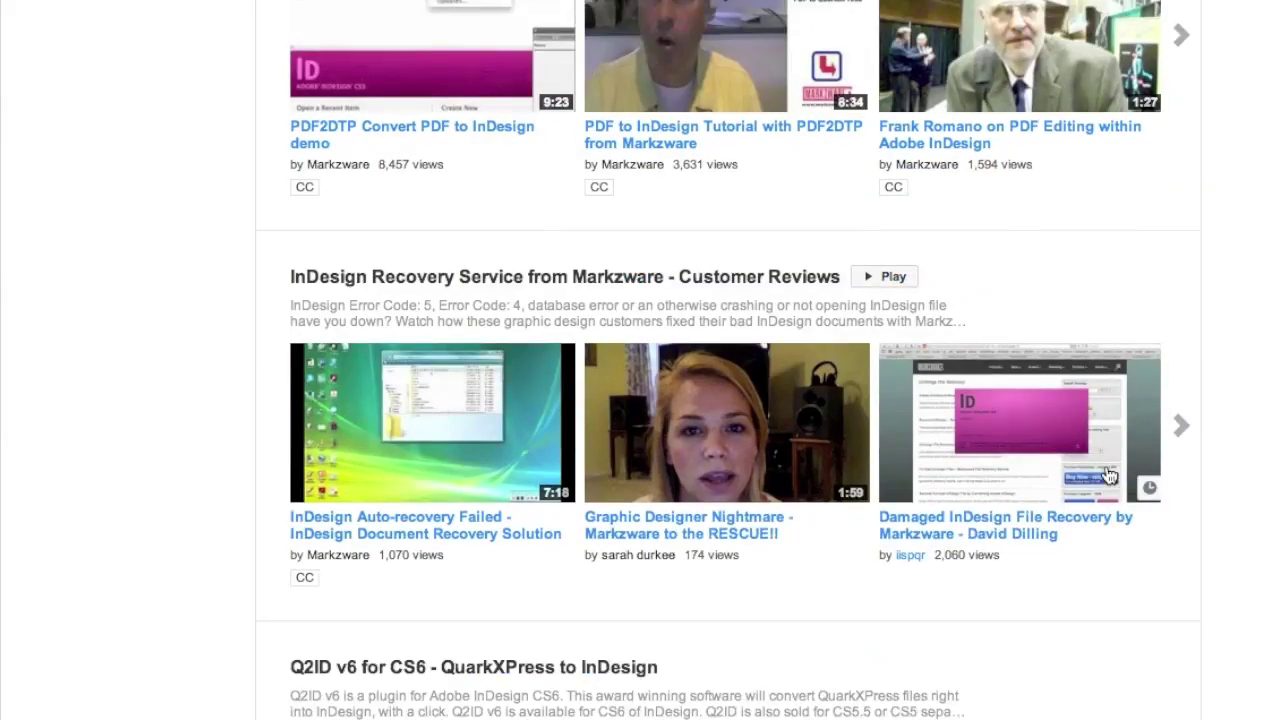
{"action": "scroll", "coordinate": [1109, 476], "scroll_direction": "down", "scroll_amount": 7}
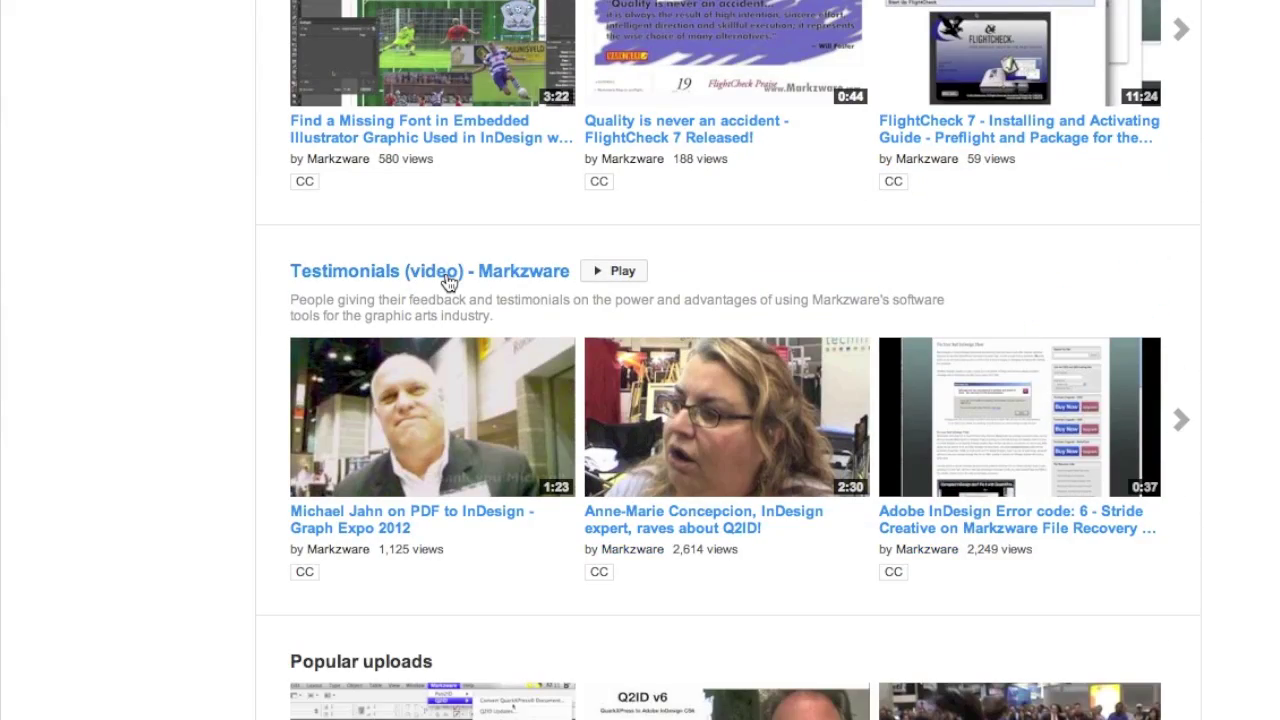
{"action": "left_click", "coordinate": [447, 276]}
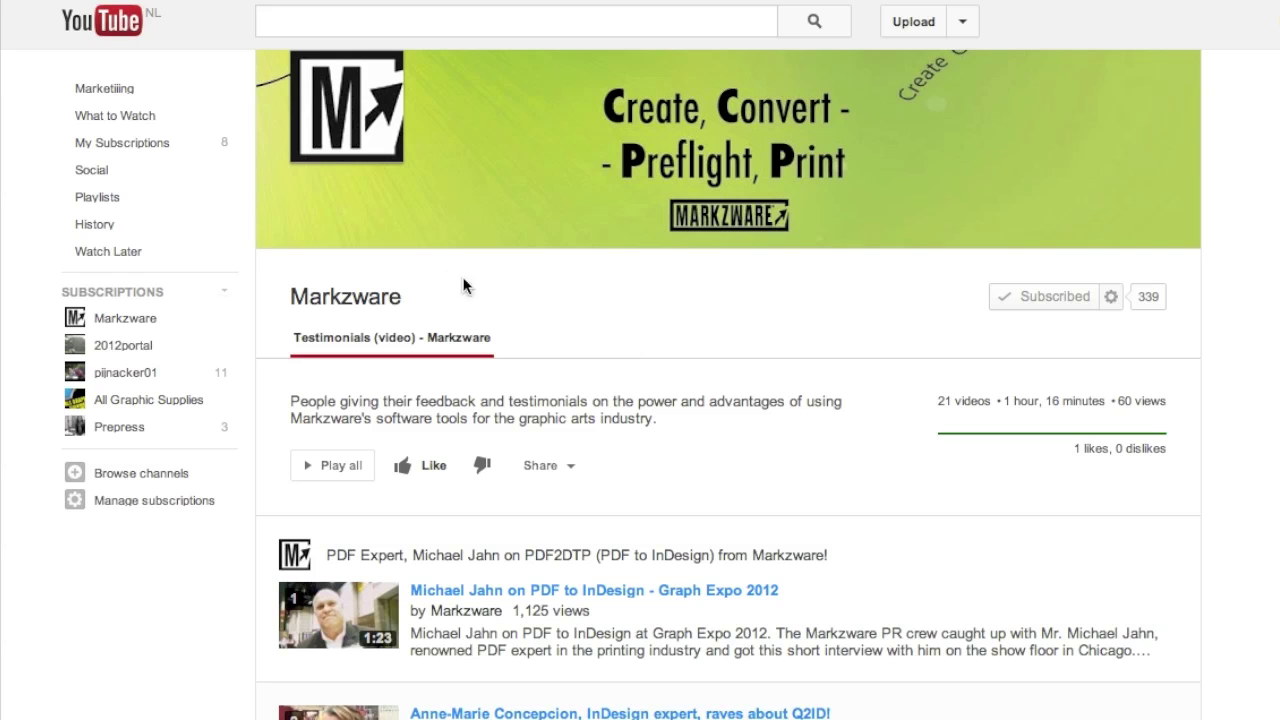
{"action": "scroll", "coordinate": [876, 505], "scroll_direction": "down", "scroll_amount": 5}
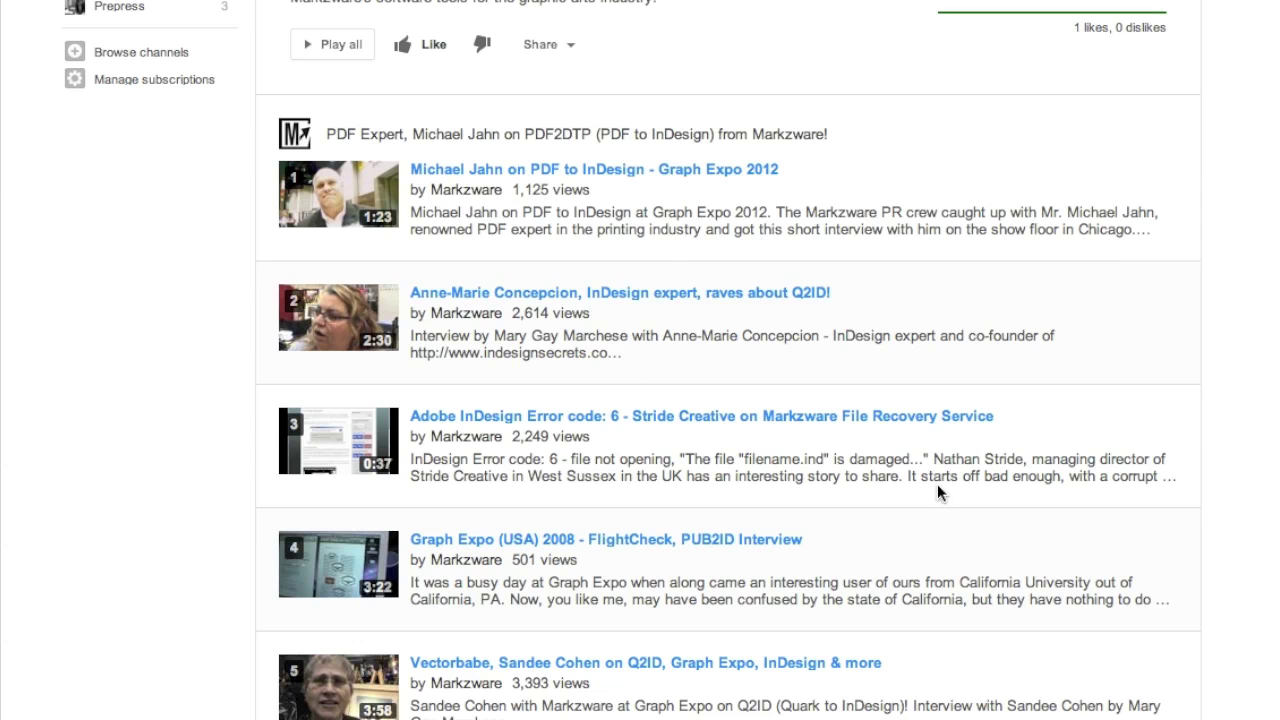
{"action": "scroll", "coordinate": [938, 488], "scroll_direction": "down", "scroll_amount": 5}
{"action": "scroll", "coordinate": [937, 488], "scroll_direction": "down", "scroll_amount": 9}
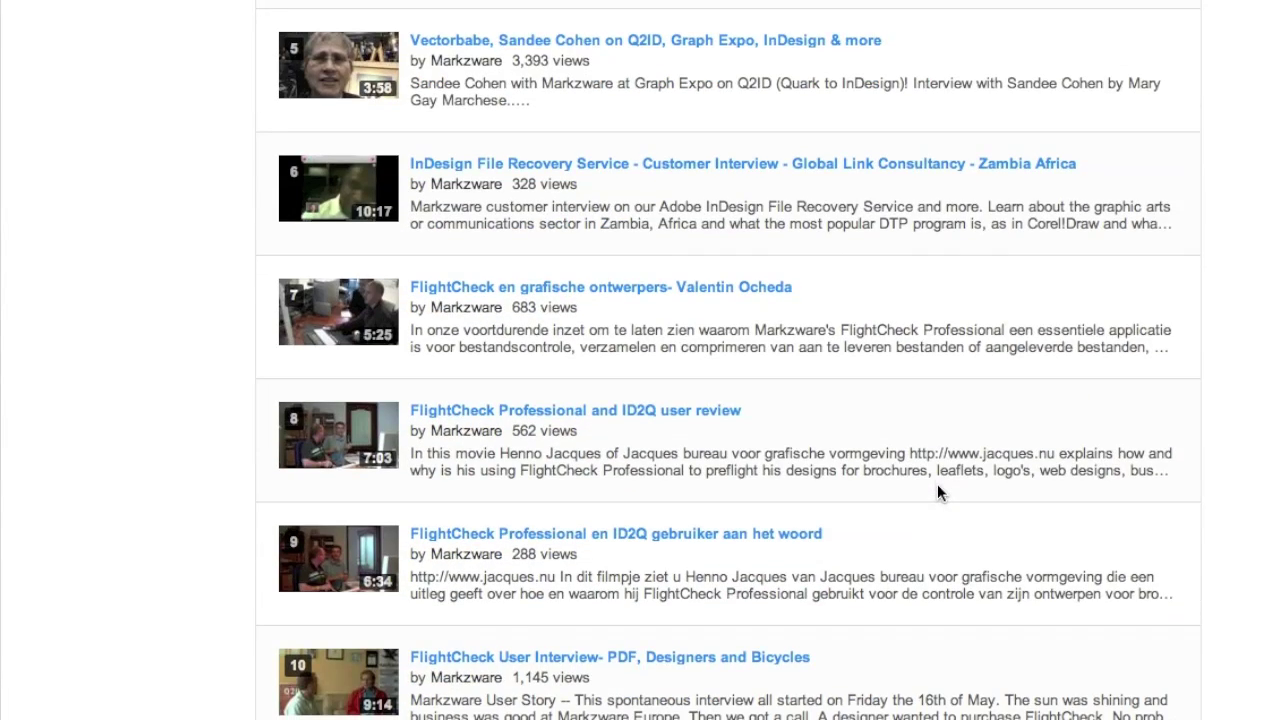
{"action": "scroll", "coordinate": [937, 484], "scroll_direction": "down", "scroll_amount": 5}
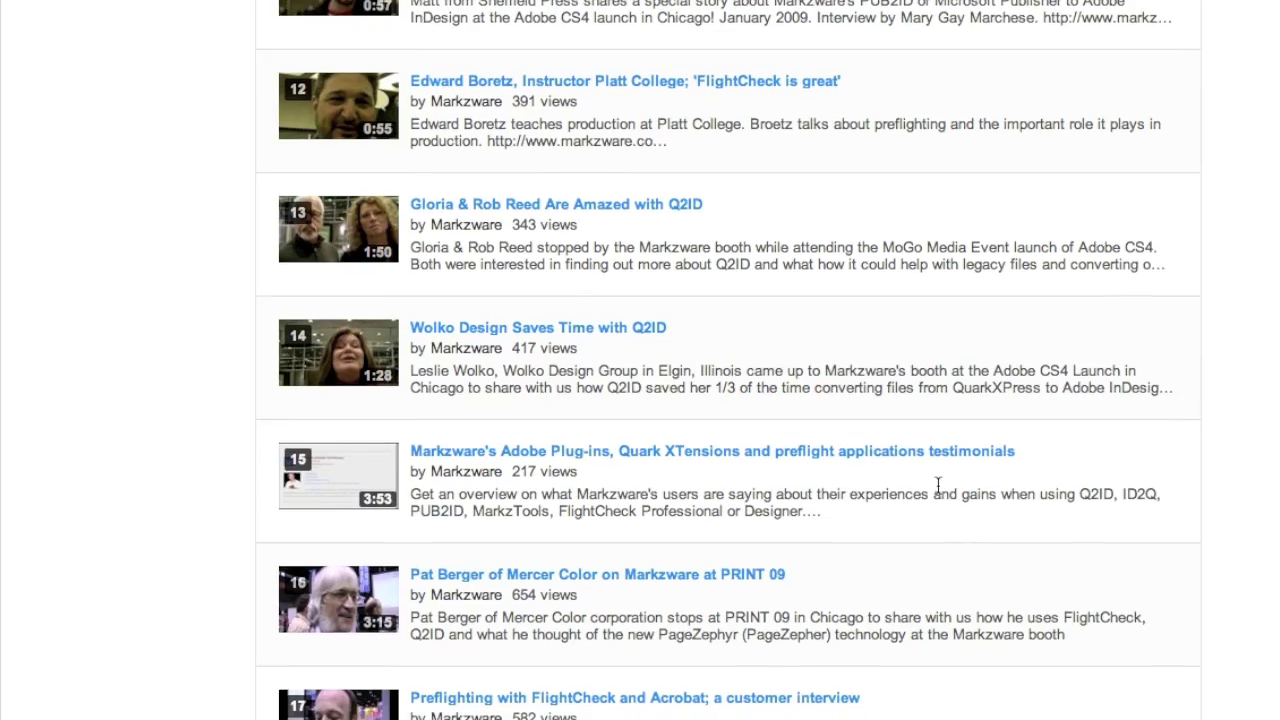